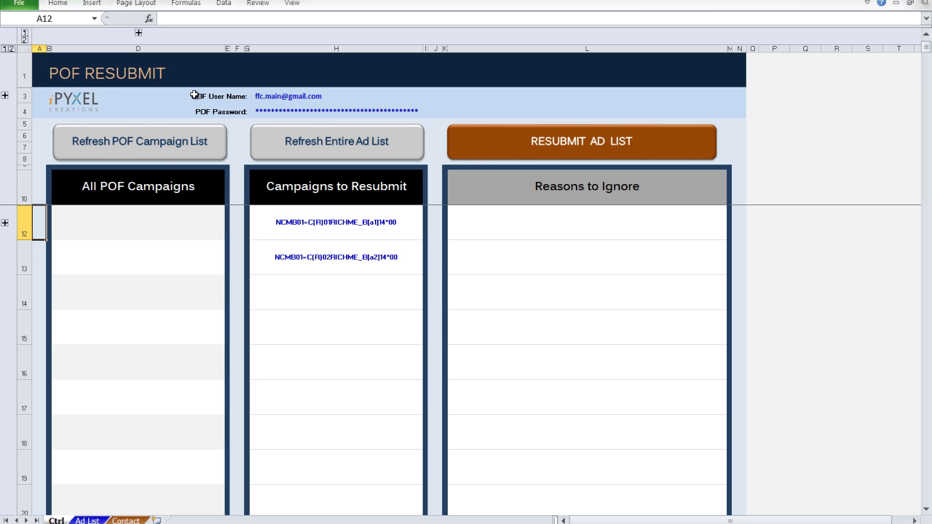
Step: Refresh the All POF Campaigns list and dismiss the campaign update confirmation
{"action": "left_click_drag", "start_coordinate": [194, 95], "coordinate": [390, 115]}
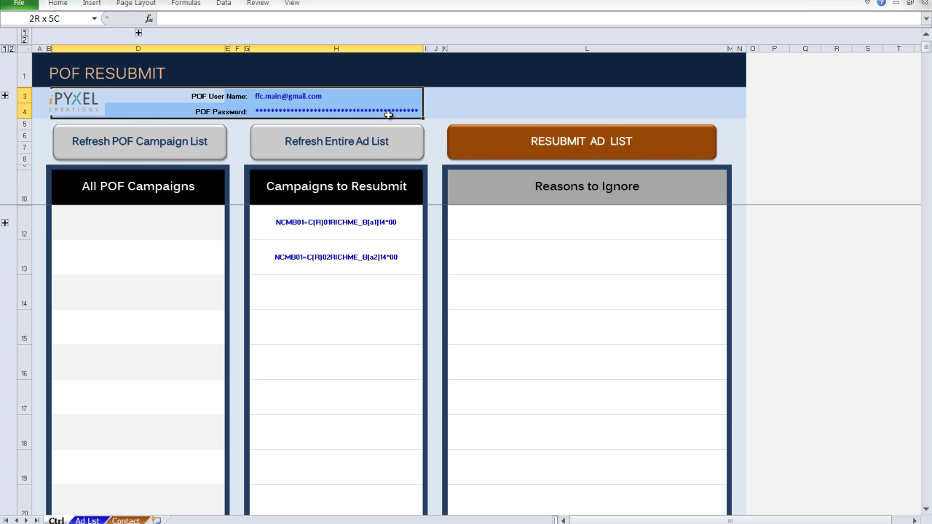
{"action": "left_click", "coordinate": [464, 94]}
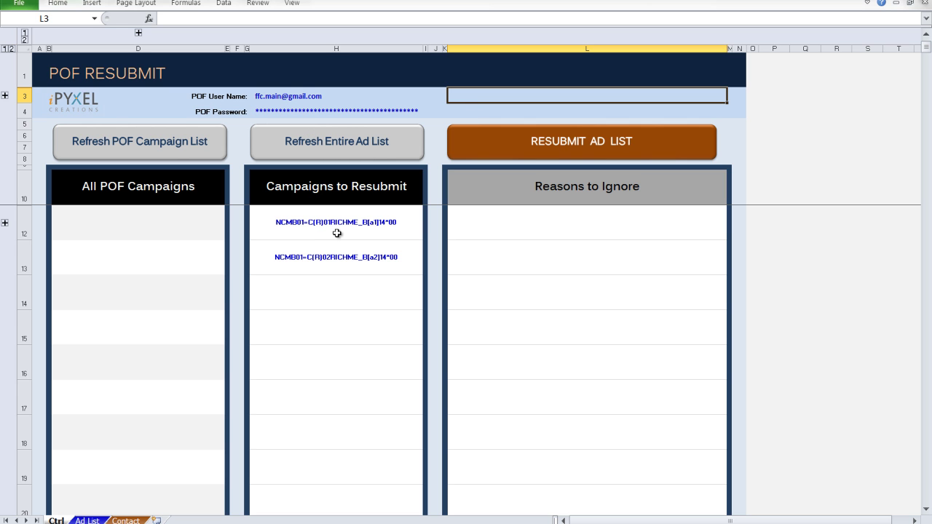
{"action": "left_click", "coordinate": [341, 191]}
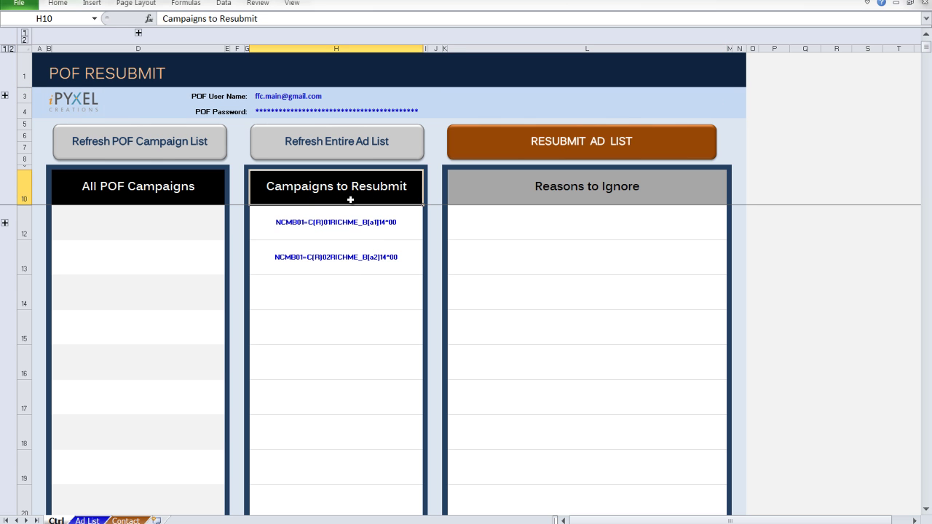
{"action": "left_click_drag", "start_coordinate": [350, 200], "coordinate": [349, 343]}
{"action": "left_click", "coordinate": [339, 319]}
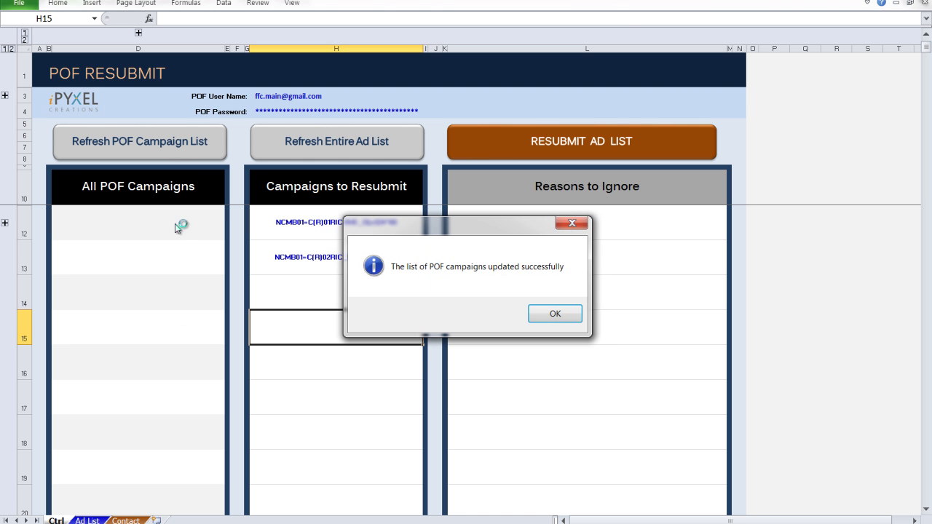
{"action": "left_click", "coordinate": [555, 314]}
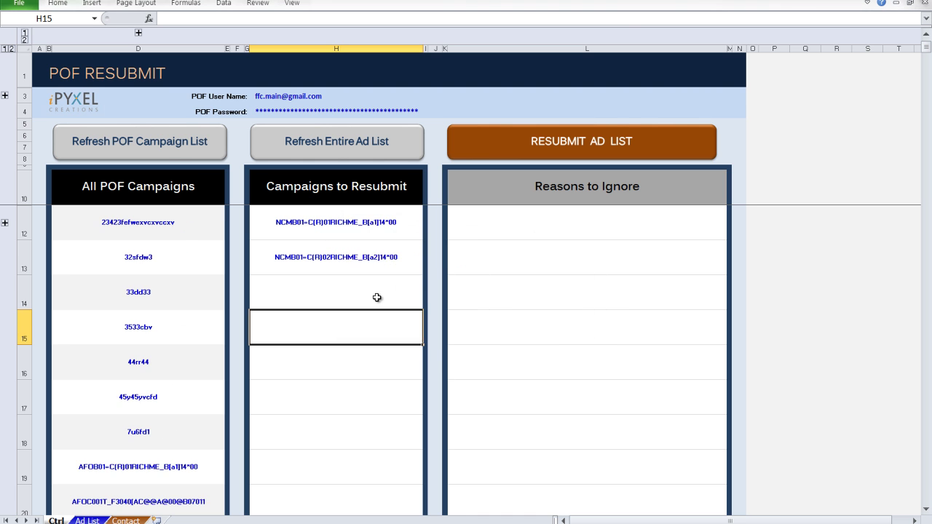
Step: Review the refreshed campaign list and both queued resubmit campaigns, ending at the dashboard top
{"action": "left_click", "coordinate": [129, 204]}
{"action": "key", "text": "Down"}
{"action": "key", "text": "Down"}
{"action": "key", "text": "Down"}
{"action": "key", "text": "Down"}
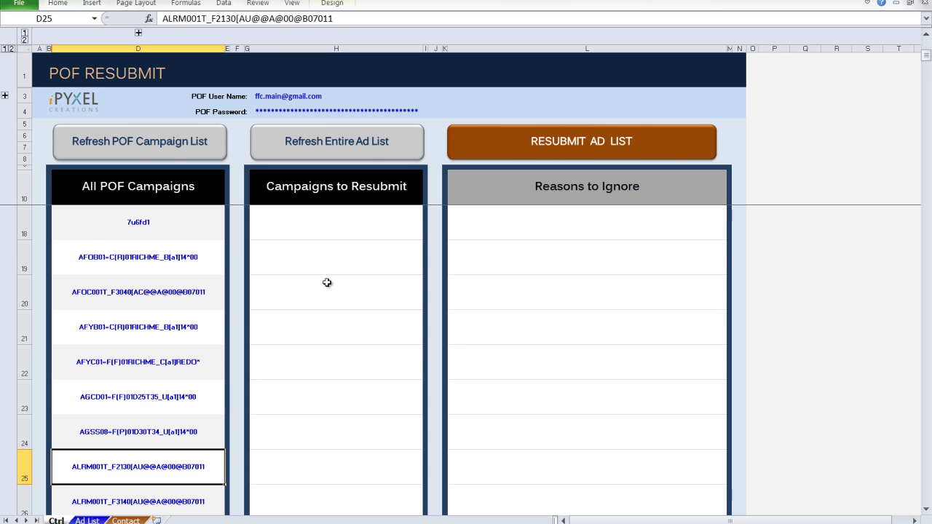
{"action": "key", "text": "ctrl+Home"}
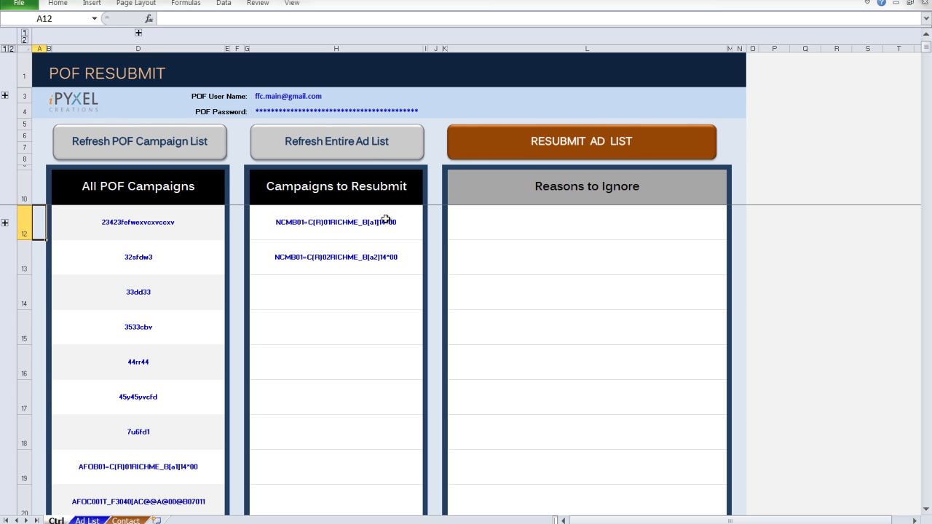
{"action": "left_click", "coordinate": [364, 236]}
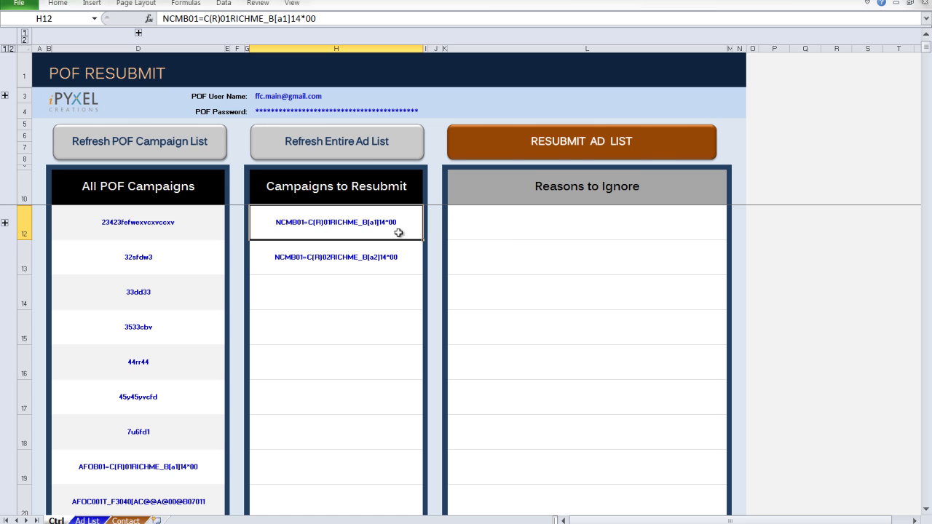
{"action": "left_click", "coordinate": [390, 254]}
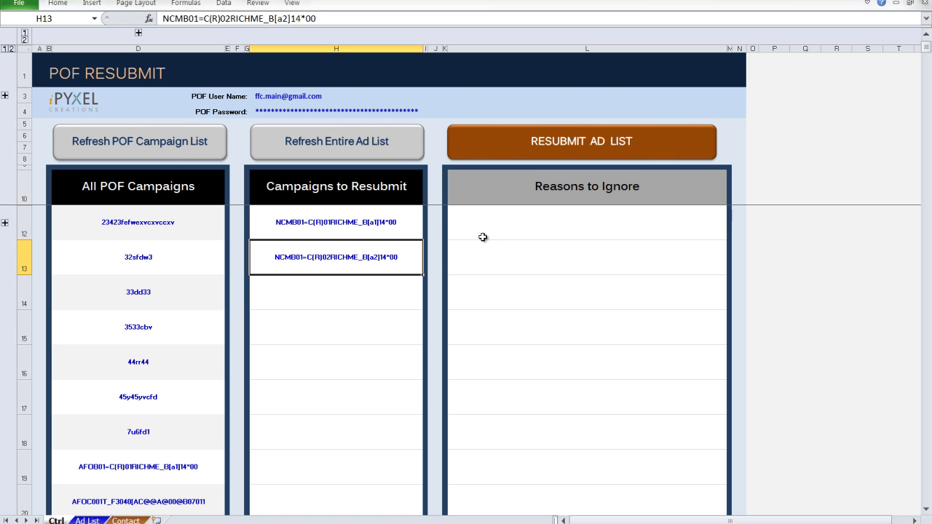
{"action": "key", "text": "ctrl+Home"}
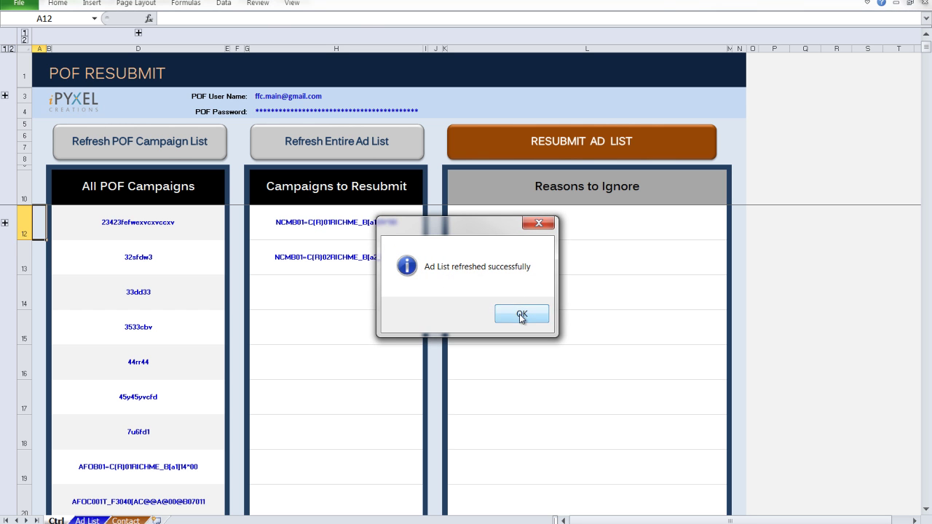
Step: Confirm the ad list refresh and bring up the Ad List sheet with its five denied ads
{"action": "left_click", "coordinate": [522, 314]}
{"action": "left_click", "coordinate": [87, 520]}
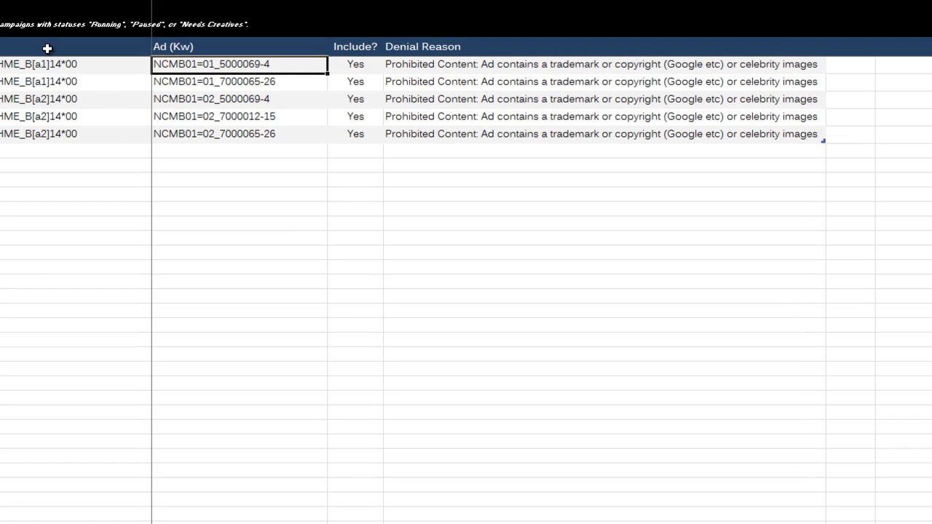
Step: Inspect the Ad (Kw) and Denial Reason columns, then select and copy the first ad's denial reason in F4
{"action": "left_click_drag", "start_coordinate": [48, 64], "coordinate": [225, 134]}
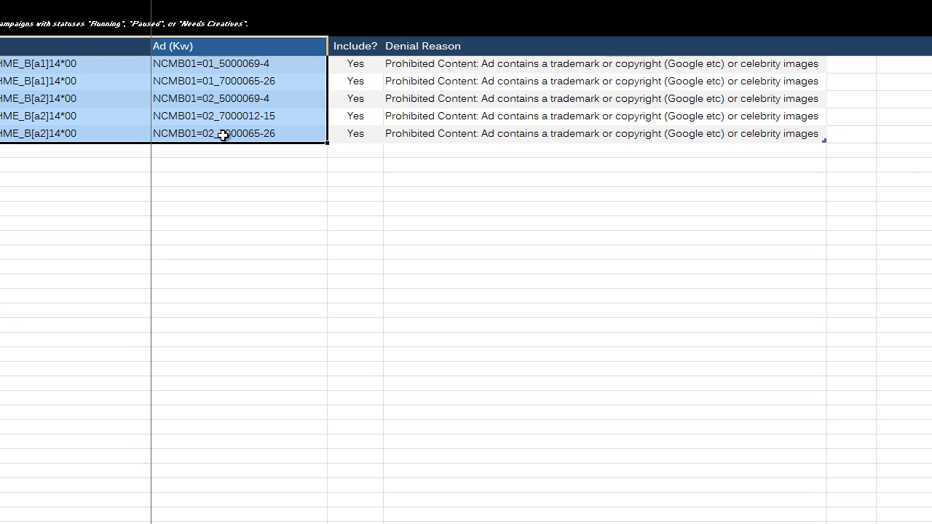
{"action": "left_click", "coordinate": [257, 63]}
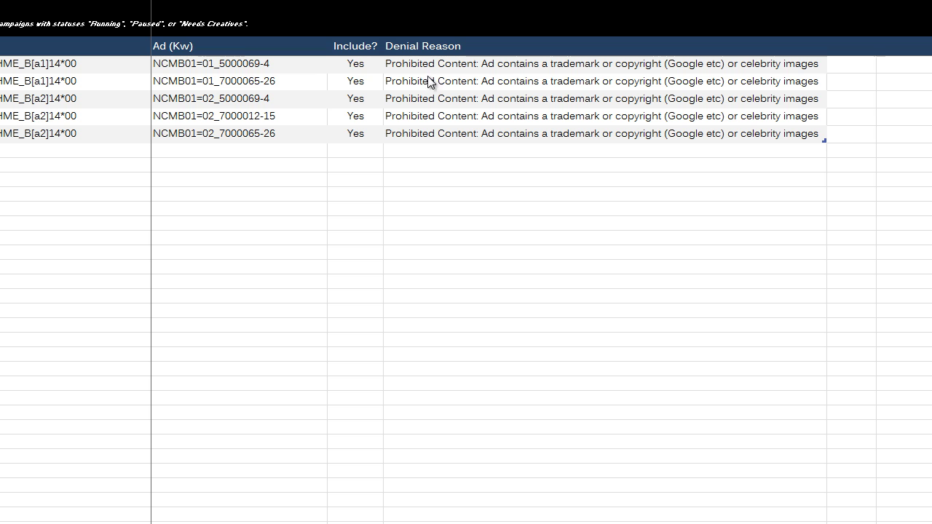
{"action": "left_click_drag", "start_coordinate": [198, 46], "coordinate": [192, 128]}
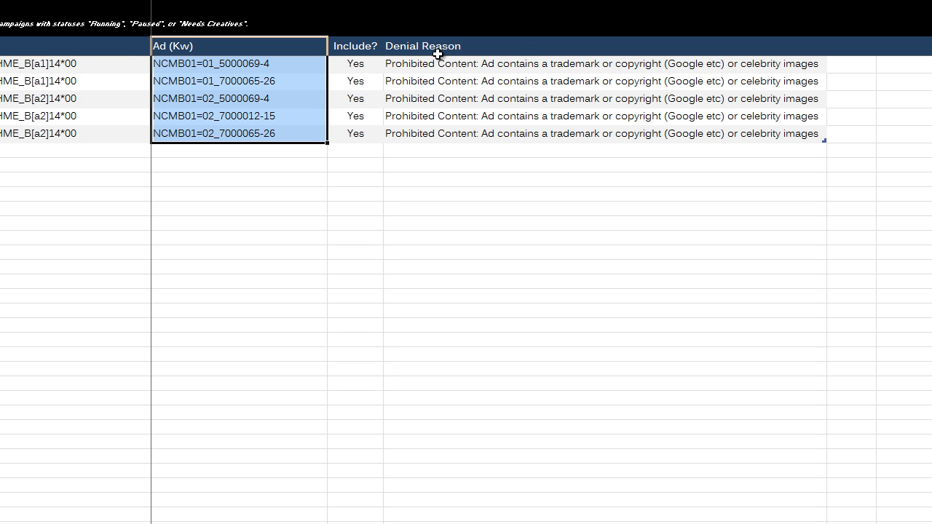
{"action": "left_click", "coordinate": [519, 51]}
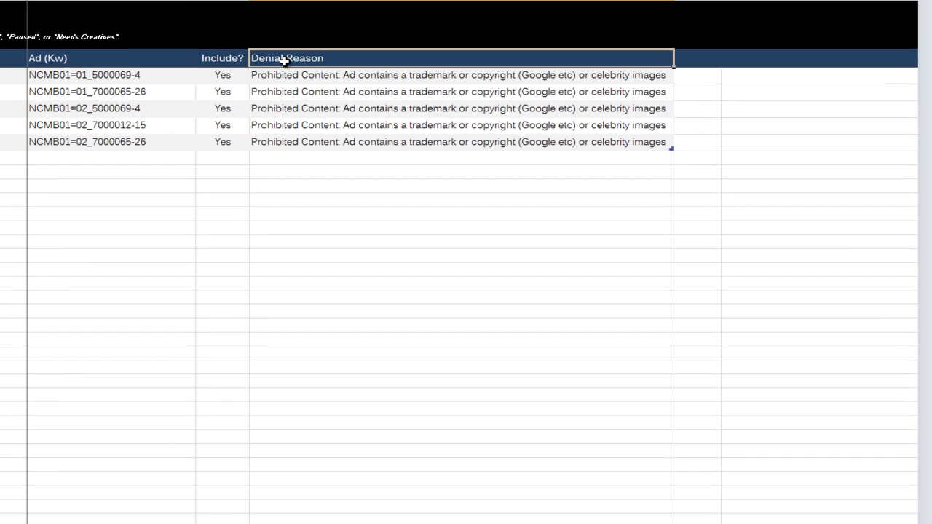
{"action": "left_click_drag", "start_coordinate": [251, 135], "coordinate": [255, 48]}
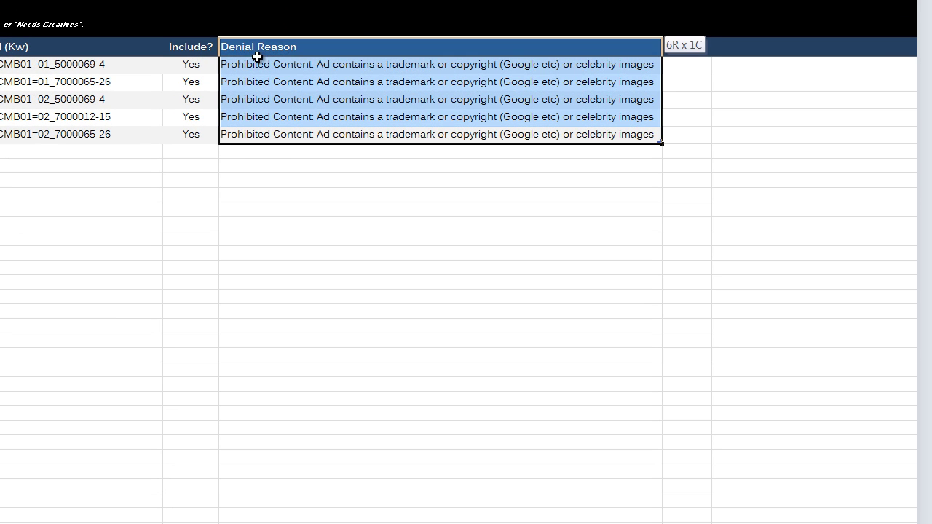
{"action": "left_click", "coordinate": [251, 64]}
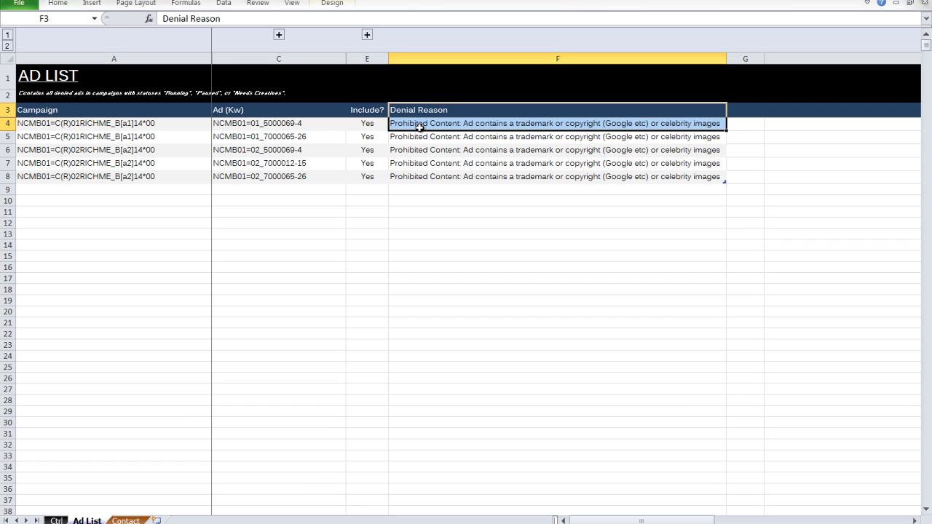
{"action": "left_click", "coordinate": [420, 127]}
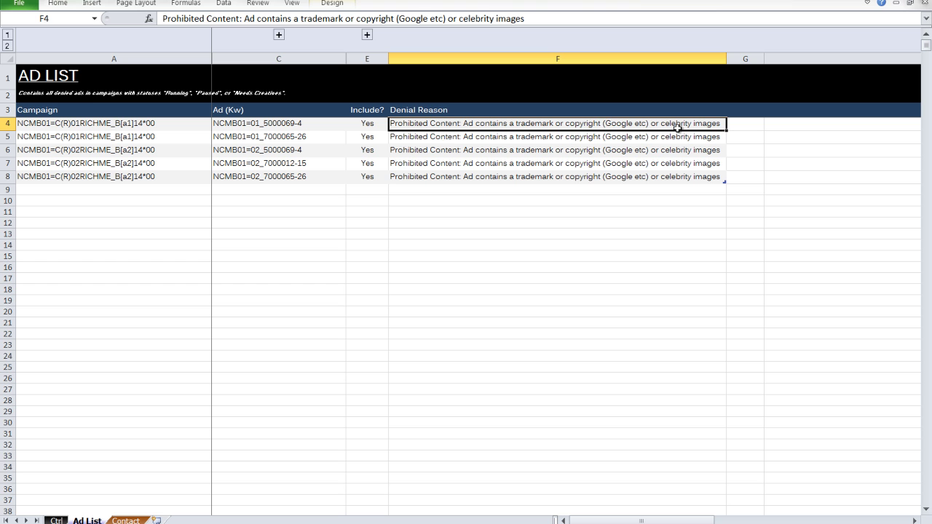
Step: Paste the denial reason as a value into Reasons to Ignore cell L12, then verify Include? is blank
{"action": "key", "text": "ctrl+Page_Up"}
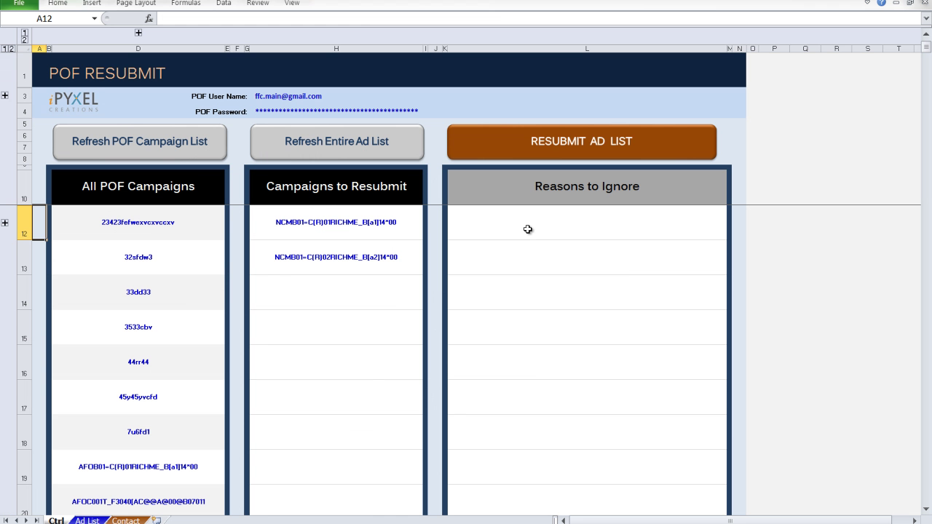
{"action": "left_click", "coordinate": [528, 230]}
{"action": "key", "text": "ctrl+alt+v"}
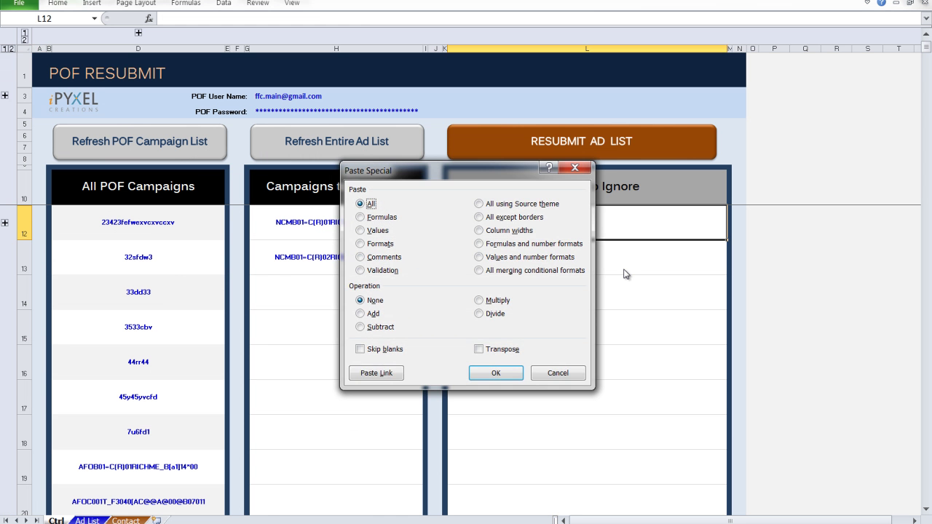
{"action": "key", "text": "v"}
{"action": "key", "text": "Return"}
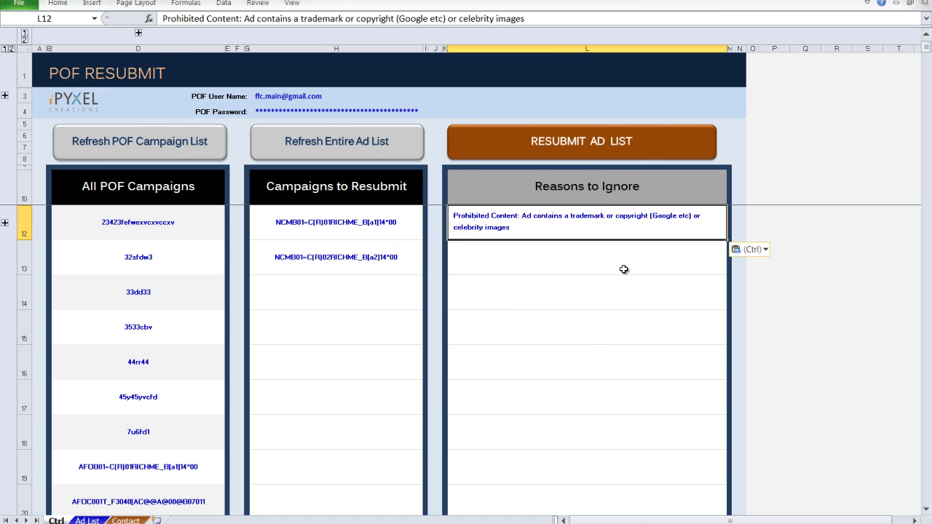
{"action": "key", "text": "ctrl+Page_Down"}
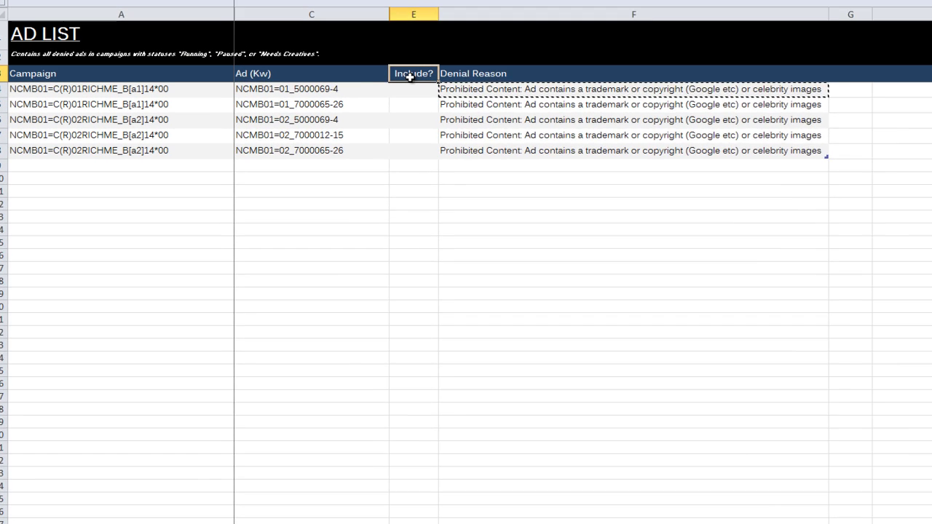
{"action": "left_click_drag", "start_coordinate": [448, 63], "coordinate": [446, 131]}
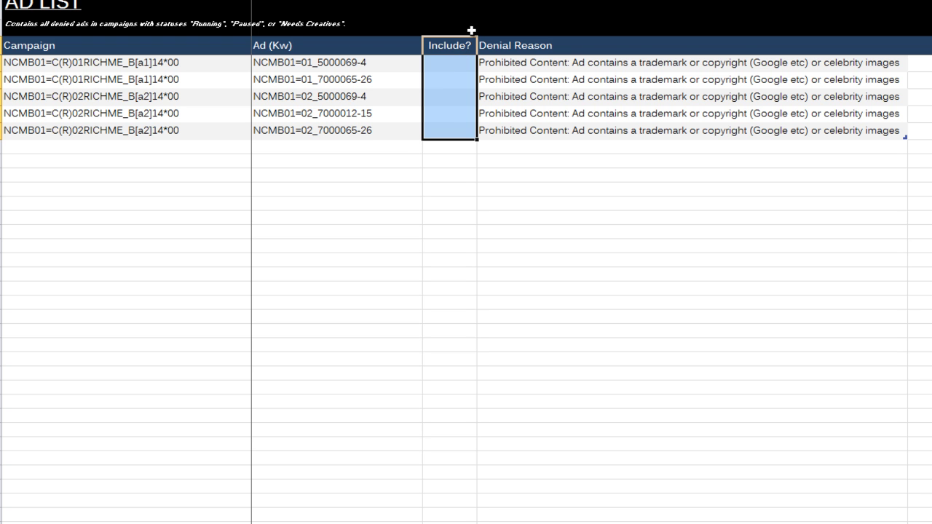
Step: Delete the Reasons to Ignore entry in L12 and confirm all five ads show Include? Yes again
{"action": "left_click", "coordinate": [375, 48]}
{"action": "key", "text": "ctrl+Page_Up"}
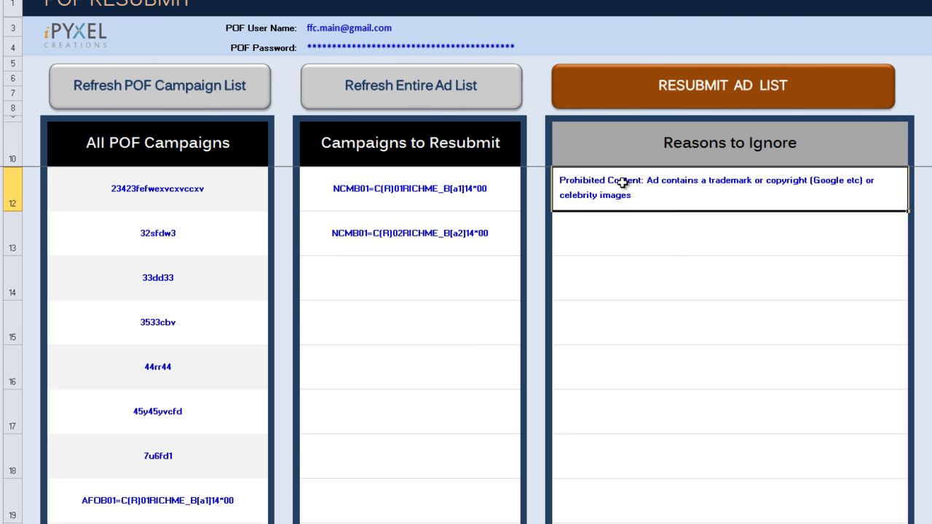
{"action": "key", "text": "Delete"}
{"action": "key", "text": "Home"}
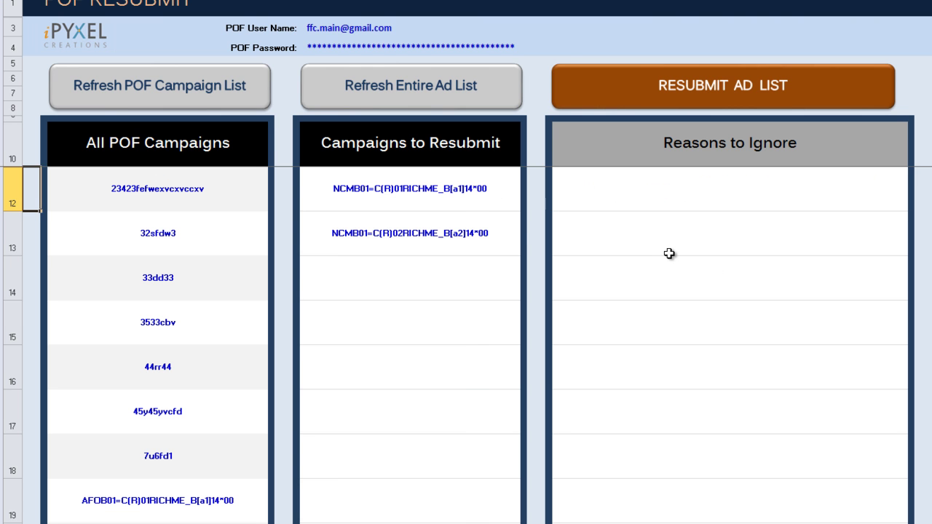
{"action": "key", "text": "ctrl+Page_Down"}
{"action": "left_click_drag", "start_coordinate": [453, 45], "coordinate": [448, 131]}
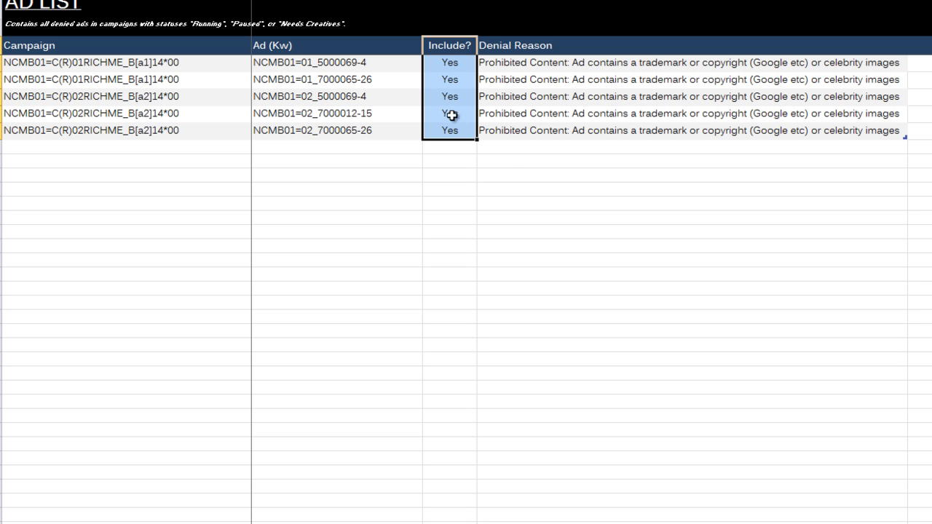
{"action": "left_click", "coordinate": [349, 61]}
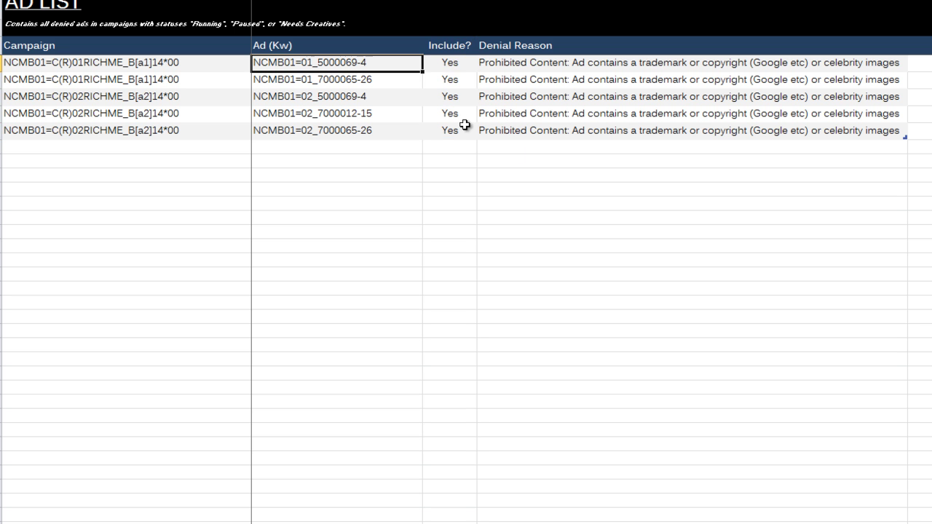
{"action": "key", "text": "ctrl+Page_Up"}
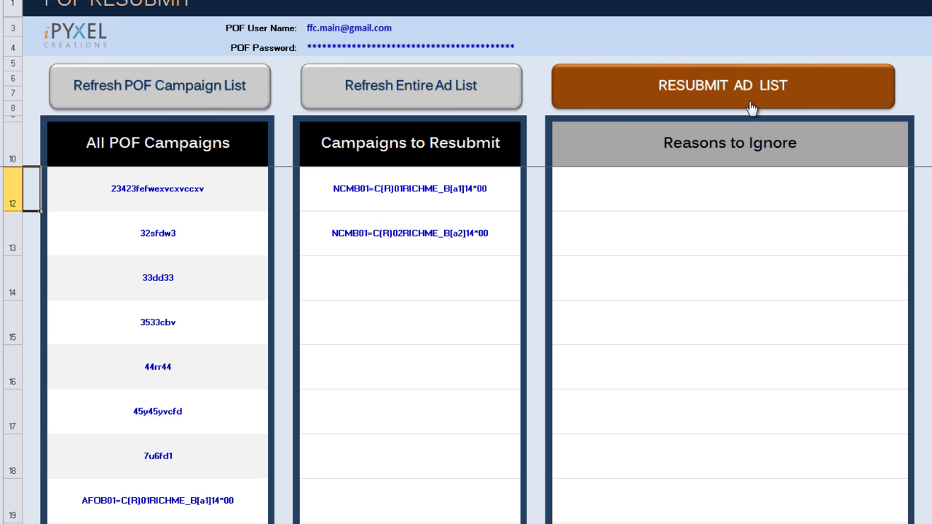
{"action": "left_click", "coordinate": [726, 93]}
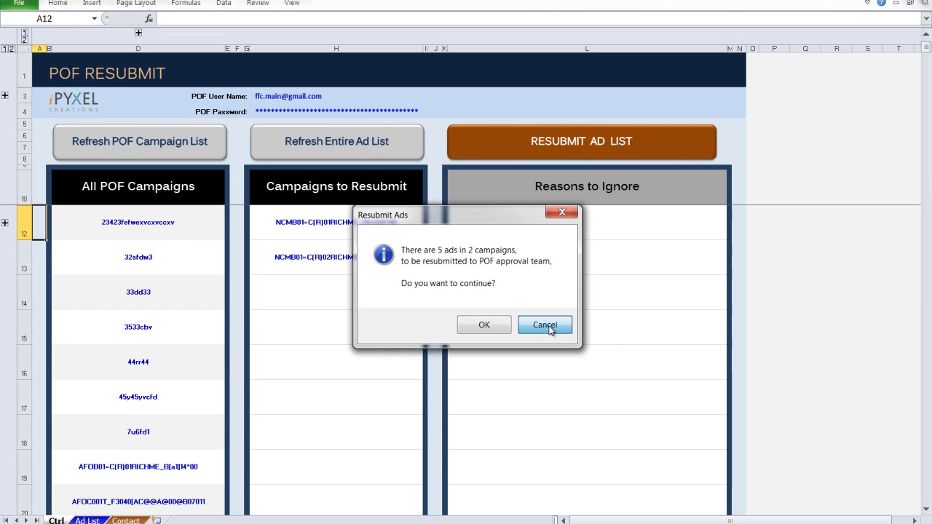
{"action": "left_click", "coordinate": [546, 327]}
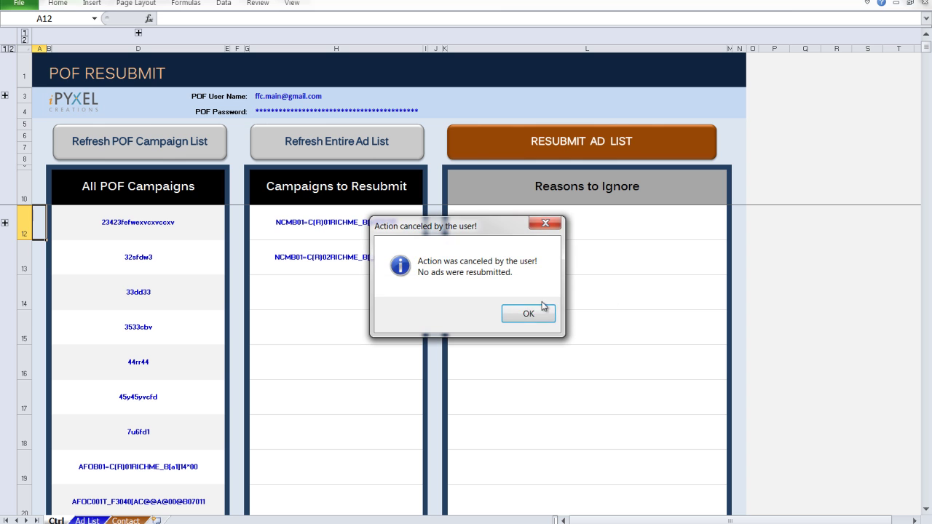
{"action": "left_click", "coordinate": [529, 313]}
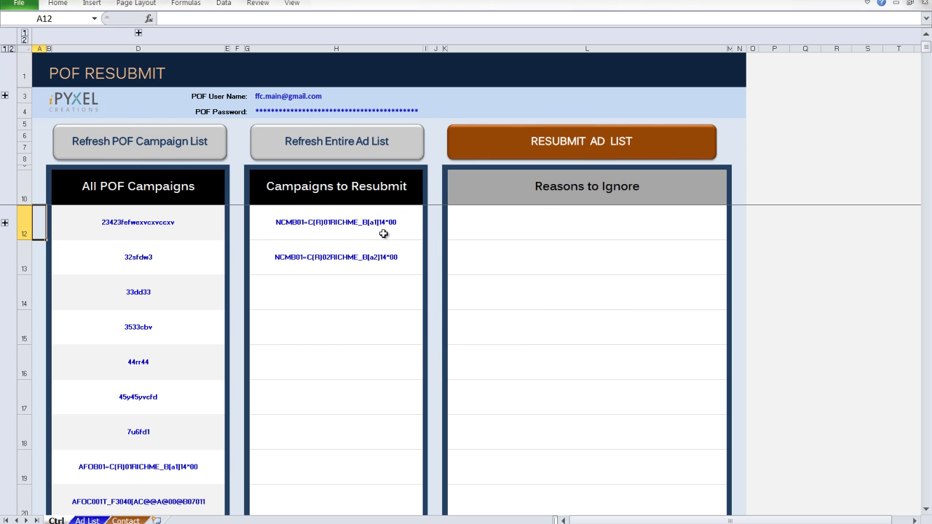